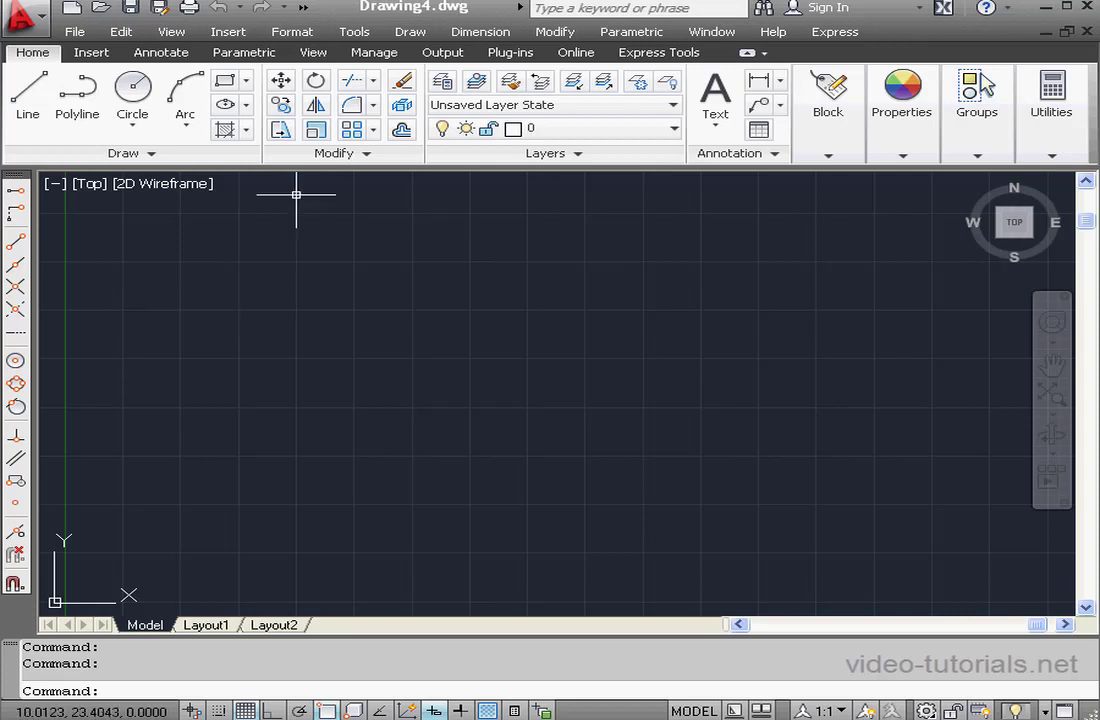
Draw three upright rectangles side by side across the upper part of the drawing area.
click(222, 85)
click(160, 236)
click(182, 352)
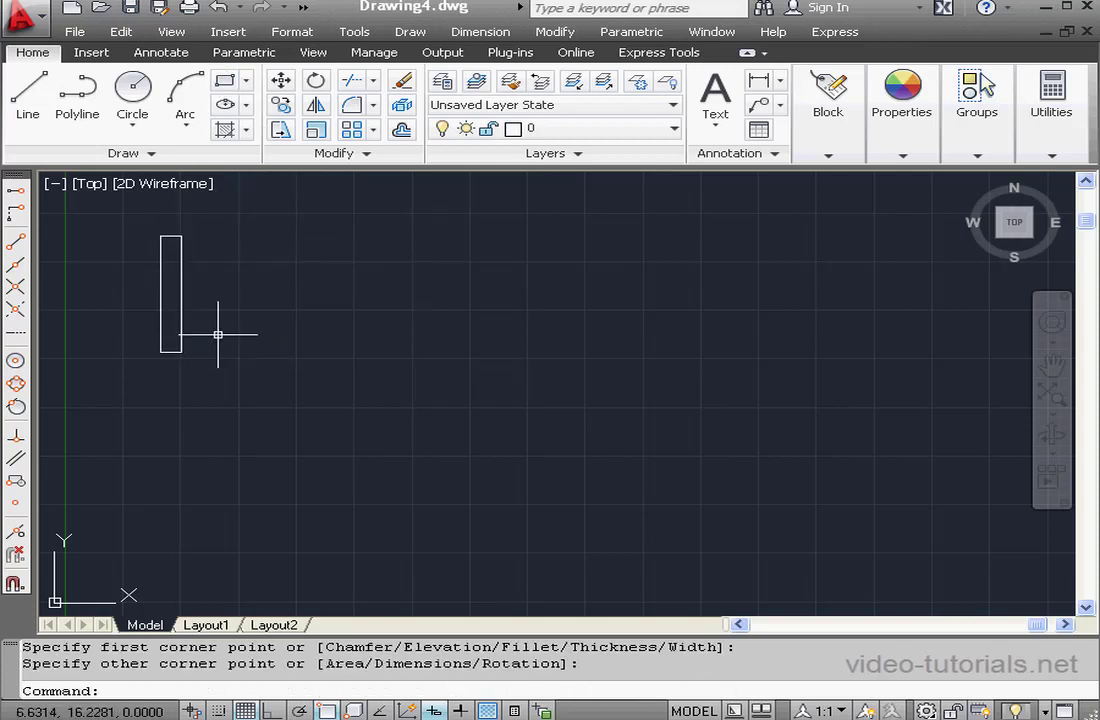
right_click(287, 291)
click(336, 305)
click(235, 242)
click(288, 361)
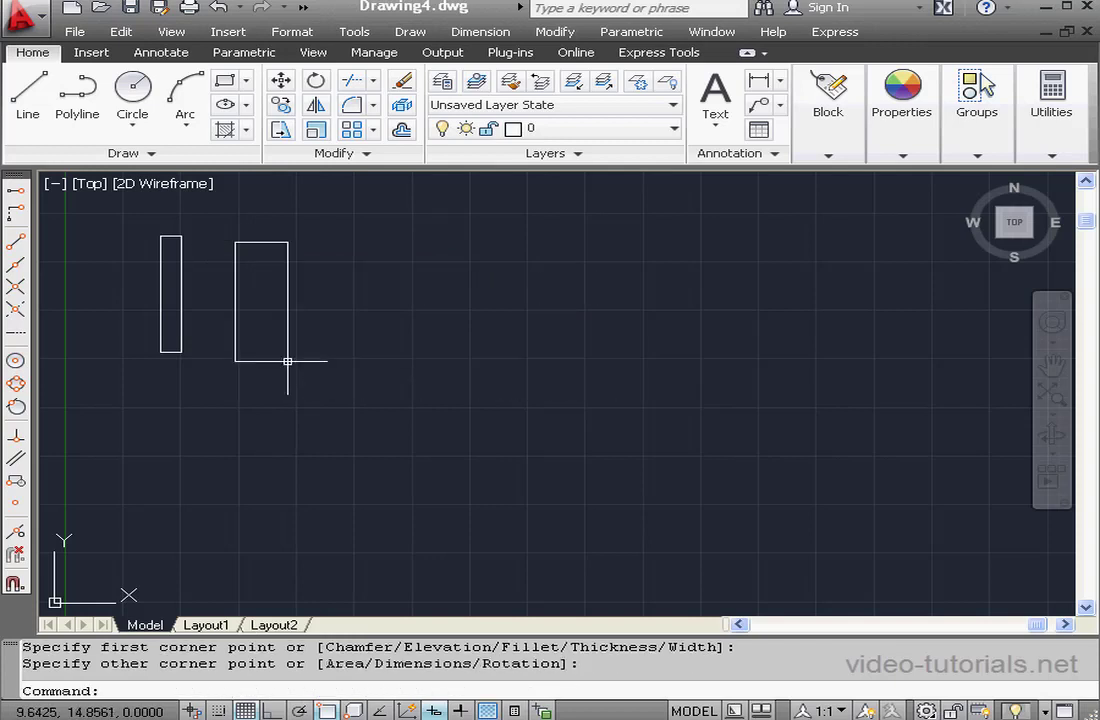
right_click(349, 303)
click(430, 314)
click(355, 242)
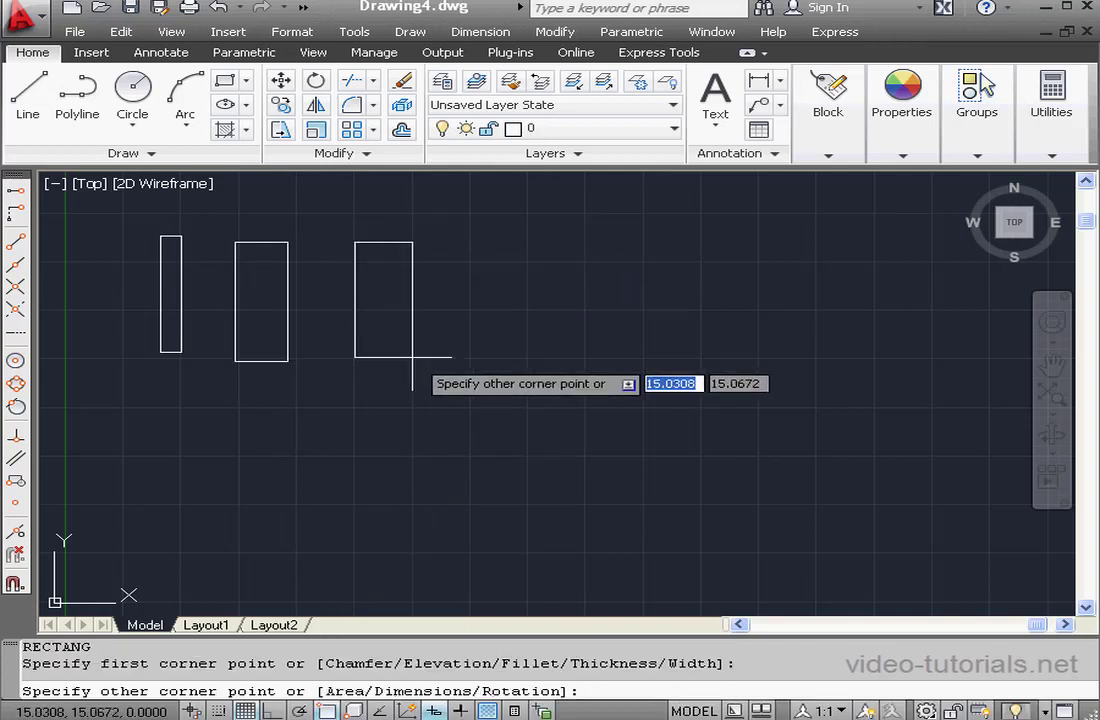
click(412, 360)
Draw three separate diagonal lines sloping down to the right, around the three rectangles.
click(28, 92)
click(126, 322)
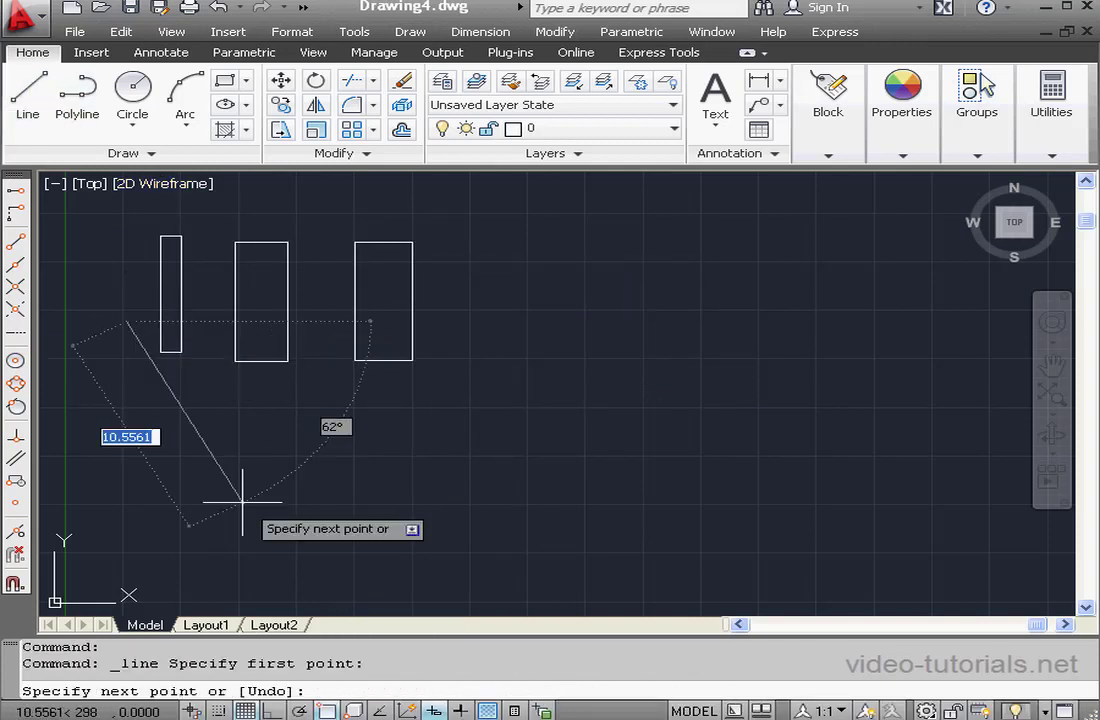
click(270, 502)
click(28, 92)
click(267, 403)
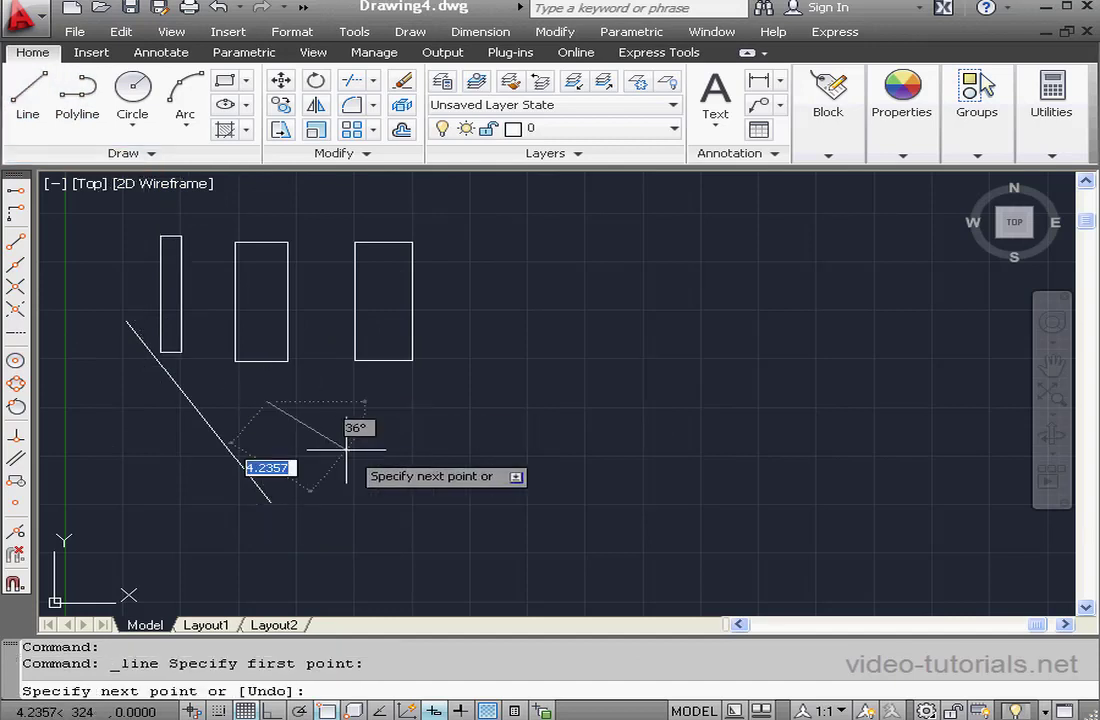
click(515, 540)
click(28, 92)
click(445, 256)
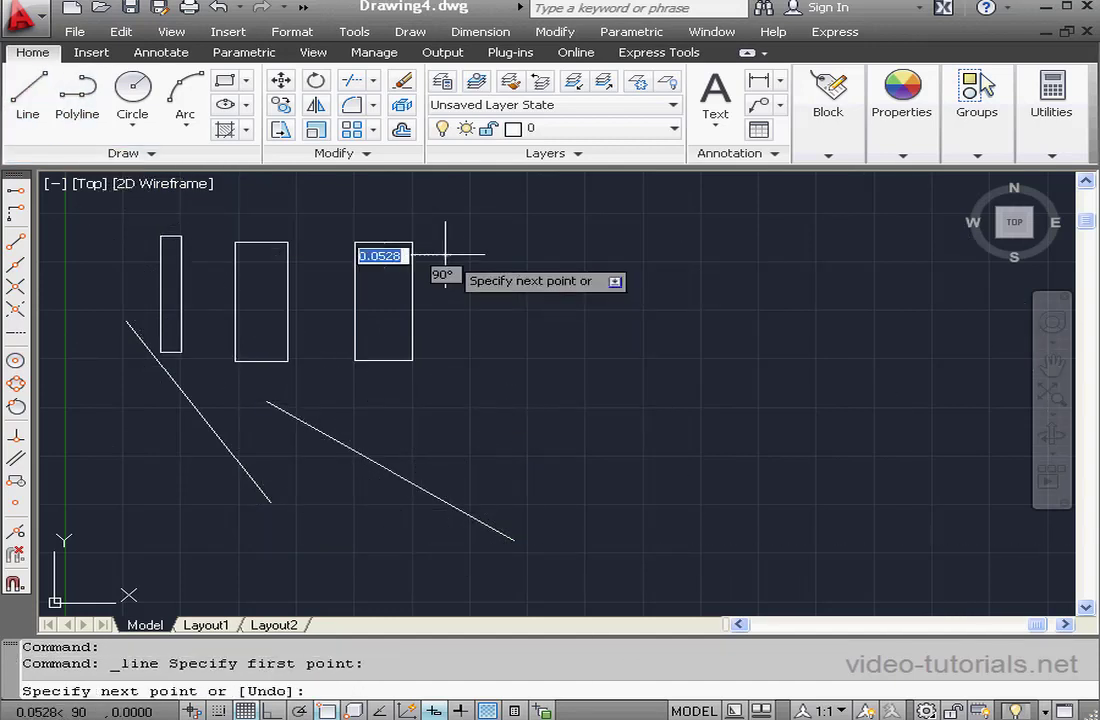
click(668, 453)
right_click(705, 426)
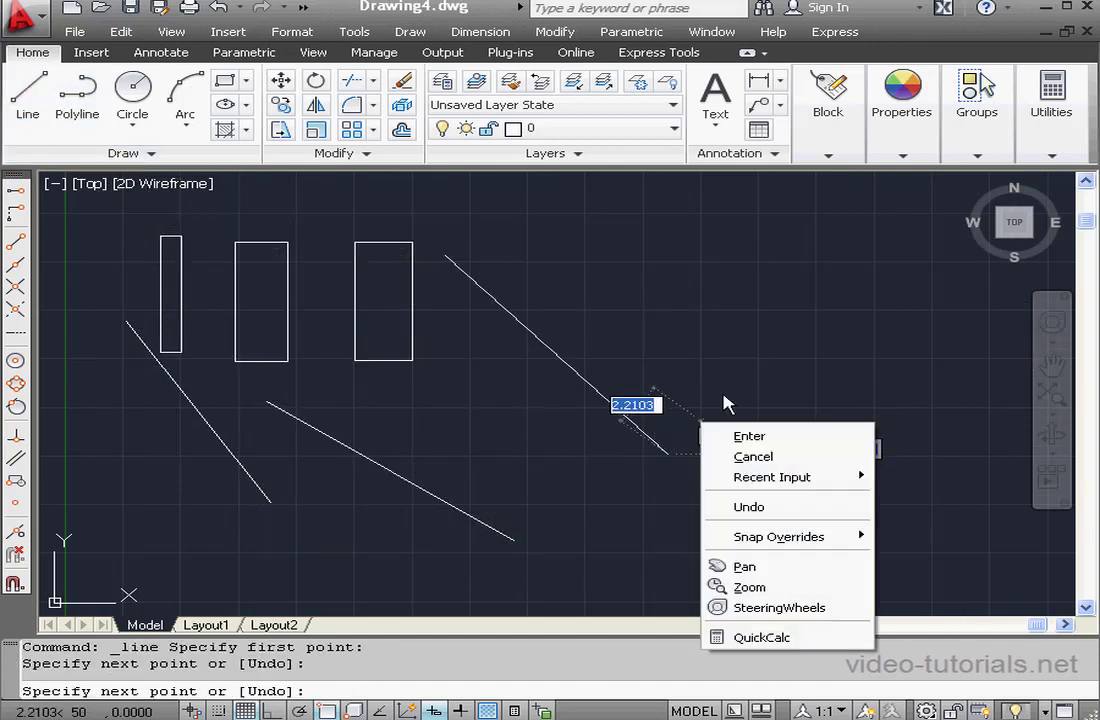
click(778, 440)
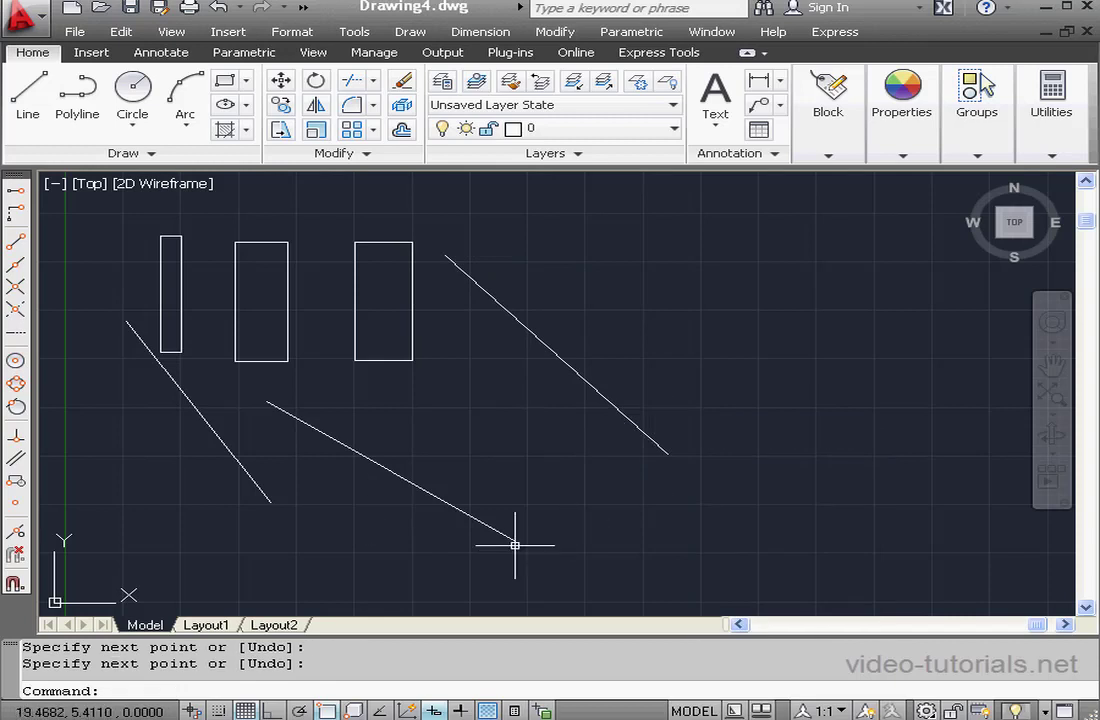
Undo the three lines and the last two rectangles one at a time with the U command.
text(U)
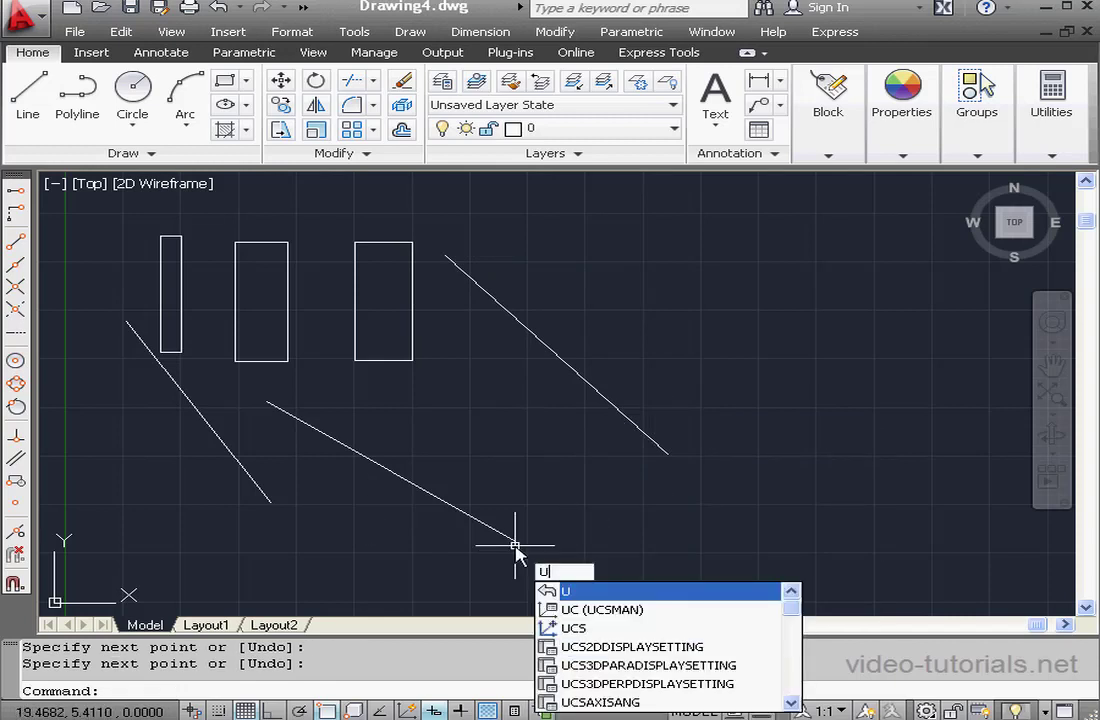
key(Return)
key(Return)
key(Return)
key(Return)
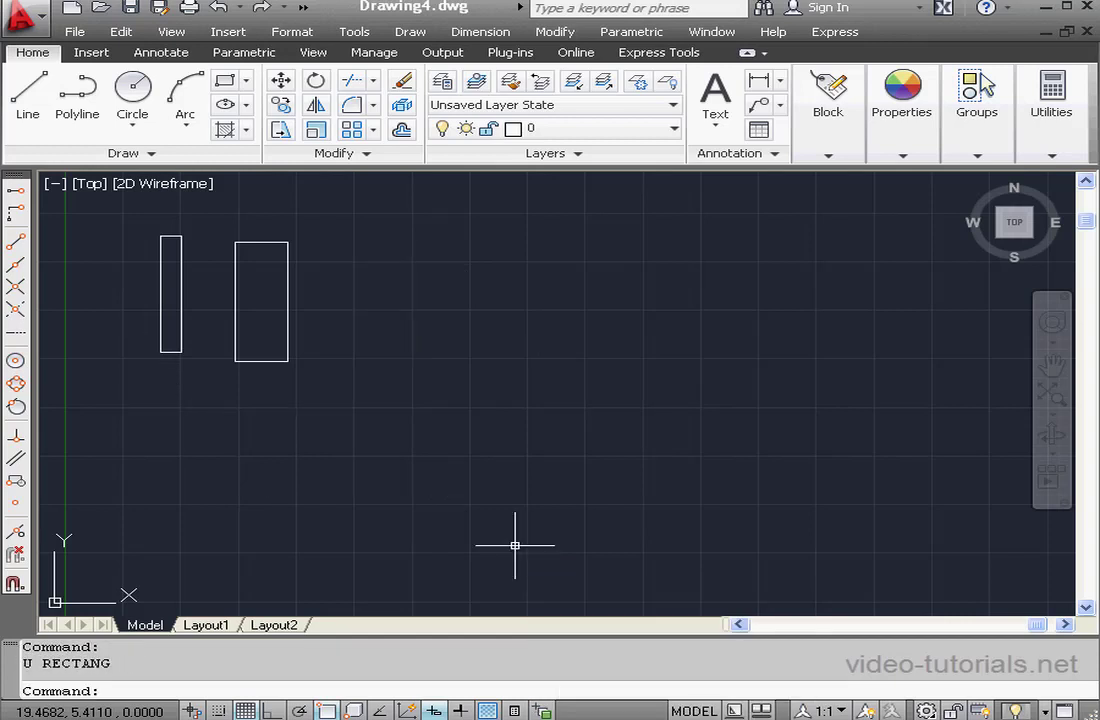
key(Return)
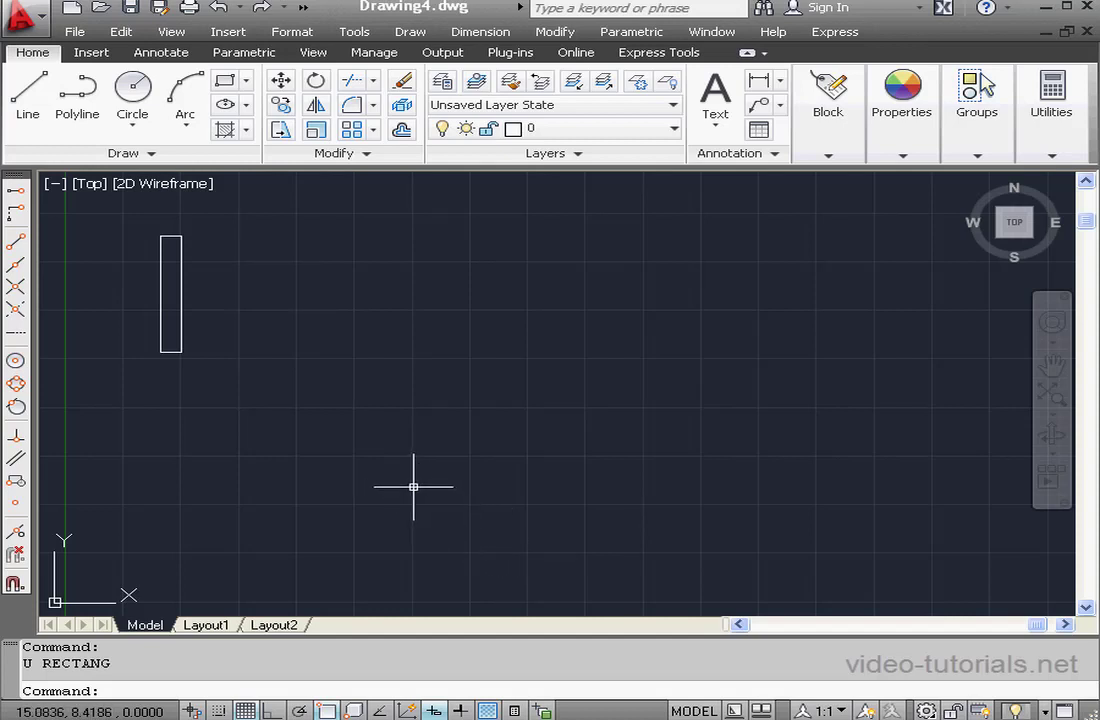
Restore the second rectangle with REDO and two more actions with MREDO, entering 2 as the number of actions.
text(redo)
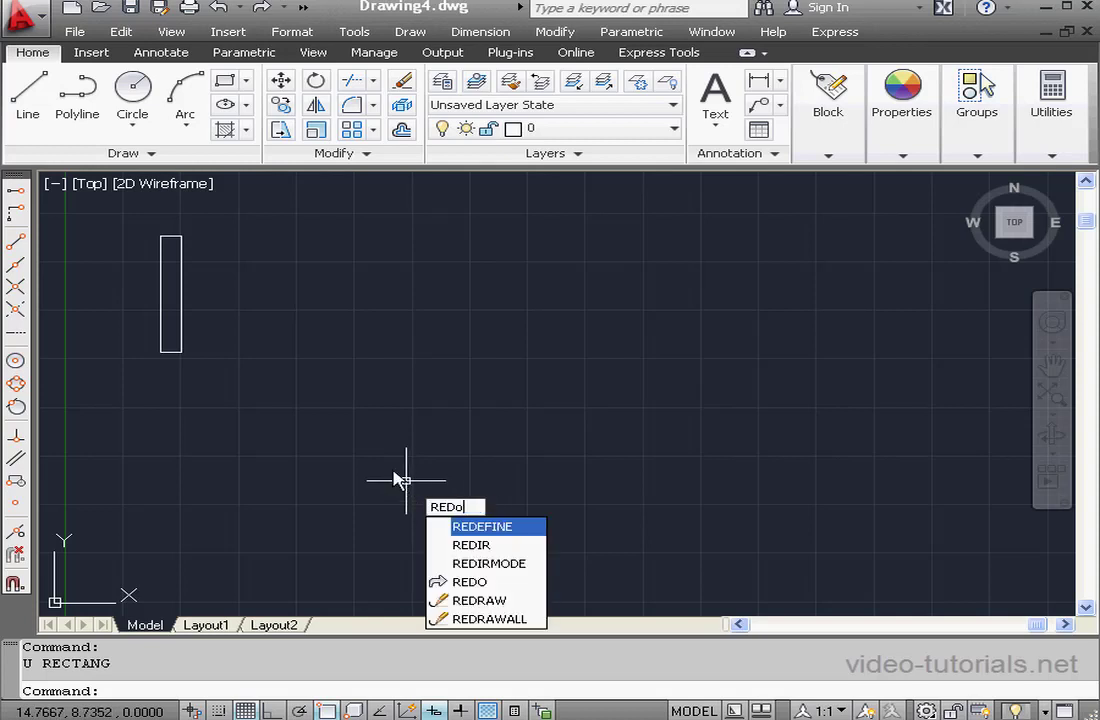
key(Return)
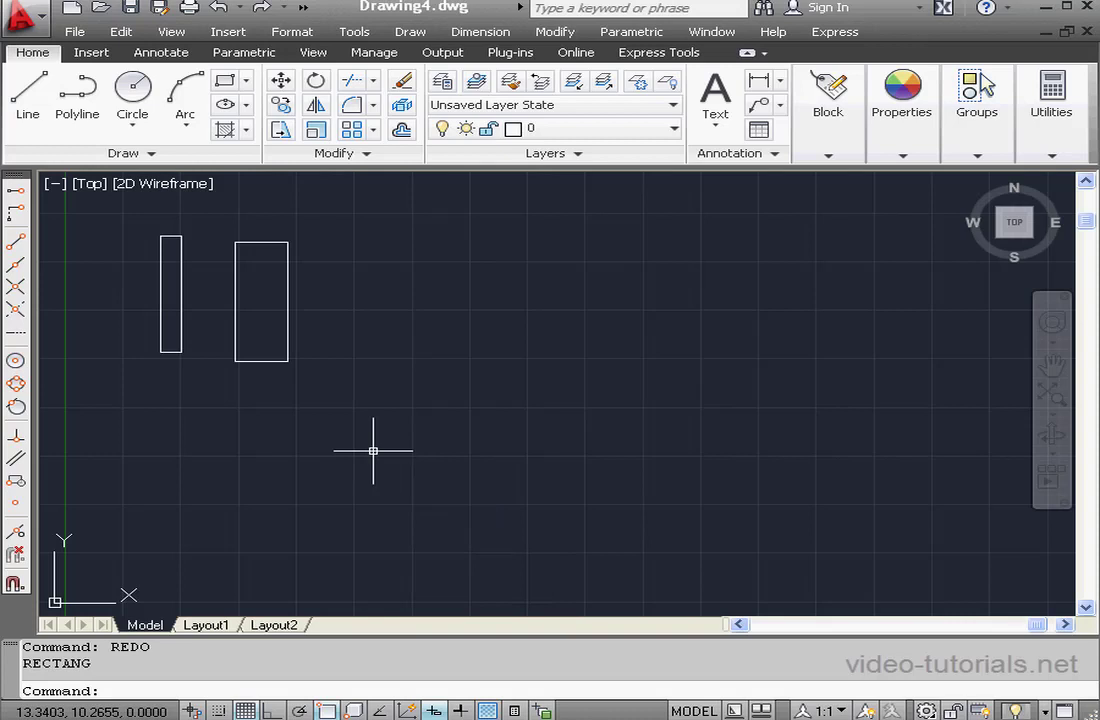
text(MREDO)
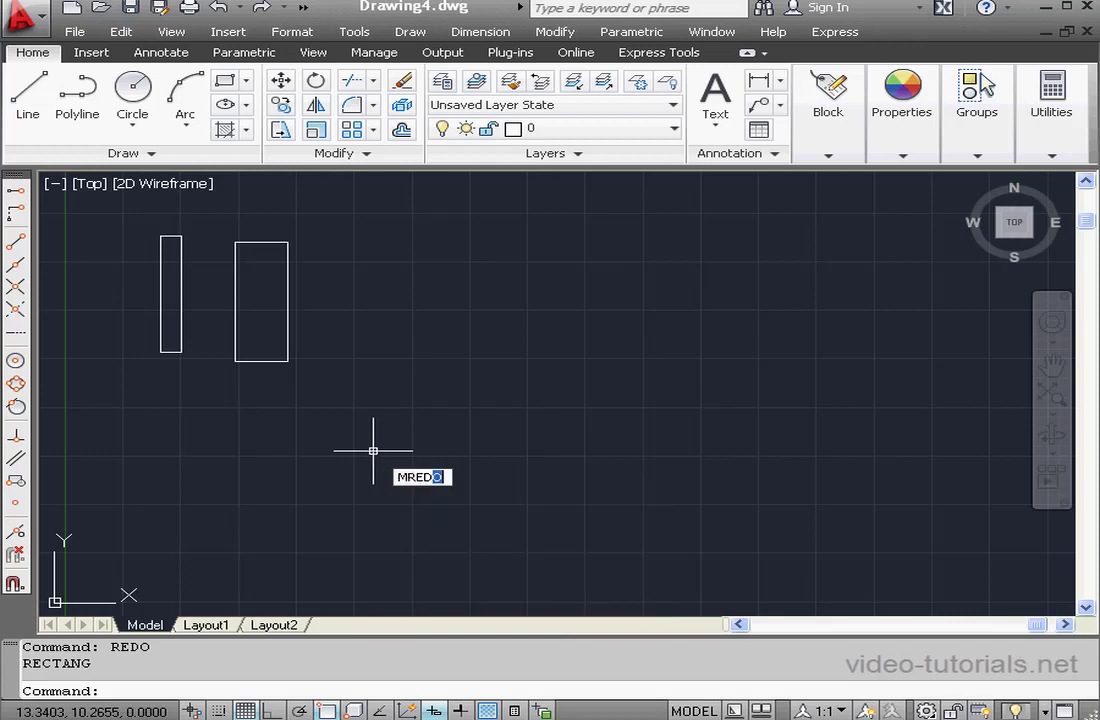
key(Return)
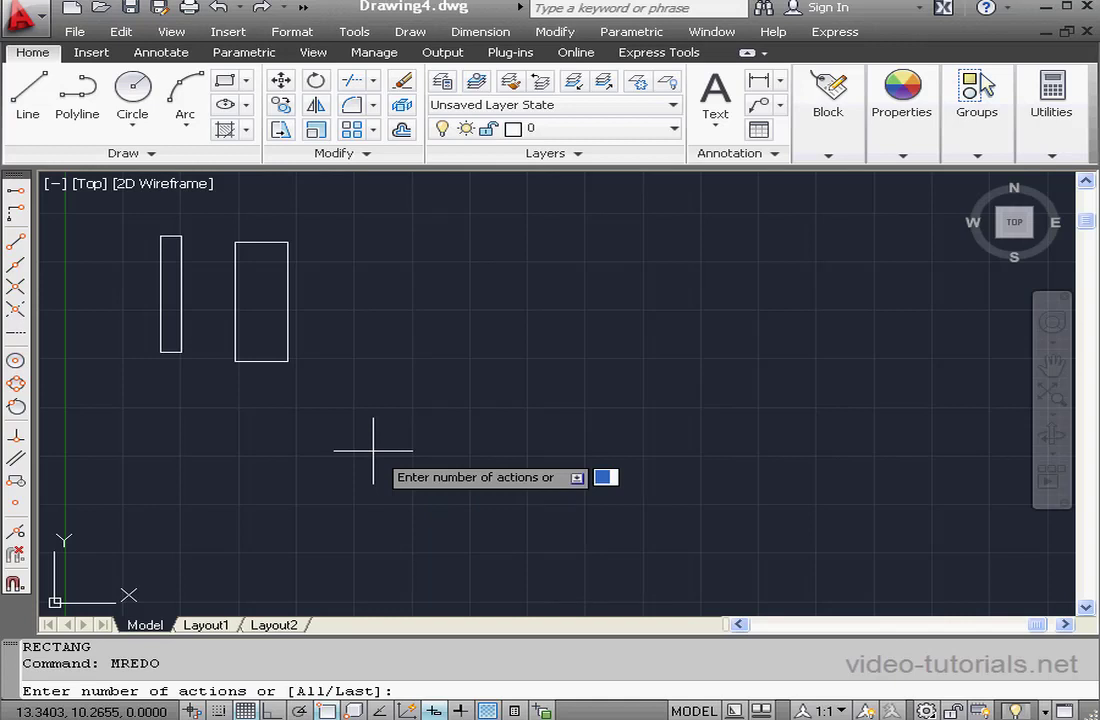
text(2)
key(Return)
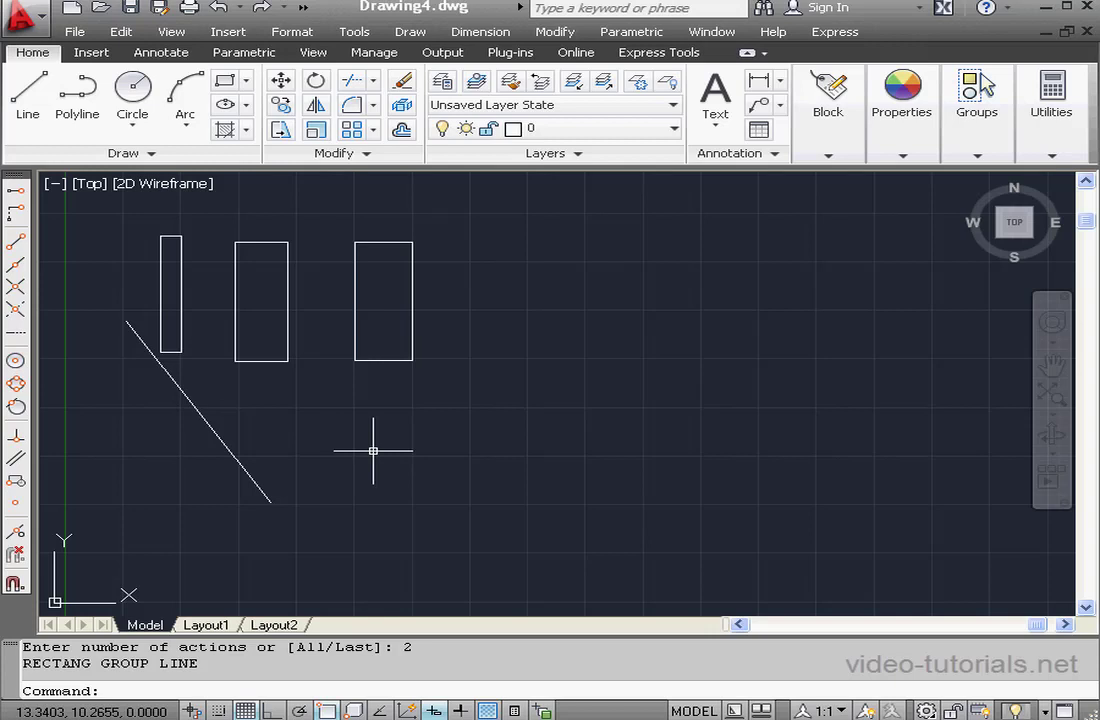
Undo the diagonal line and the third rectangle and redo both, carrying out this round twice.
key(ctrl+z)
key(ctrl+z)
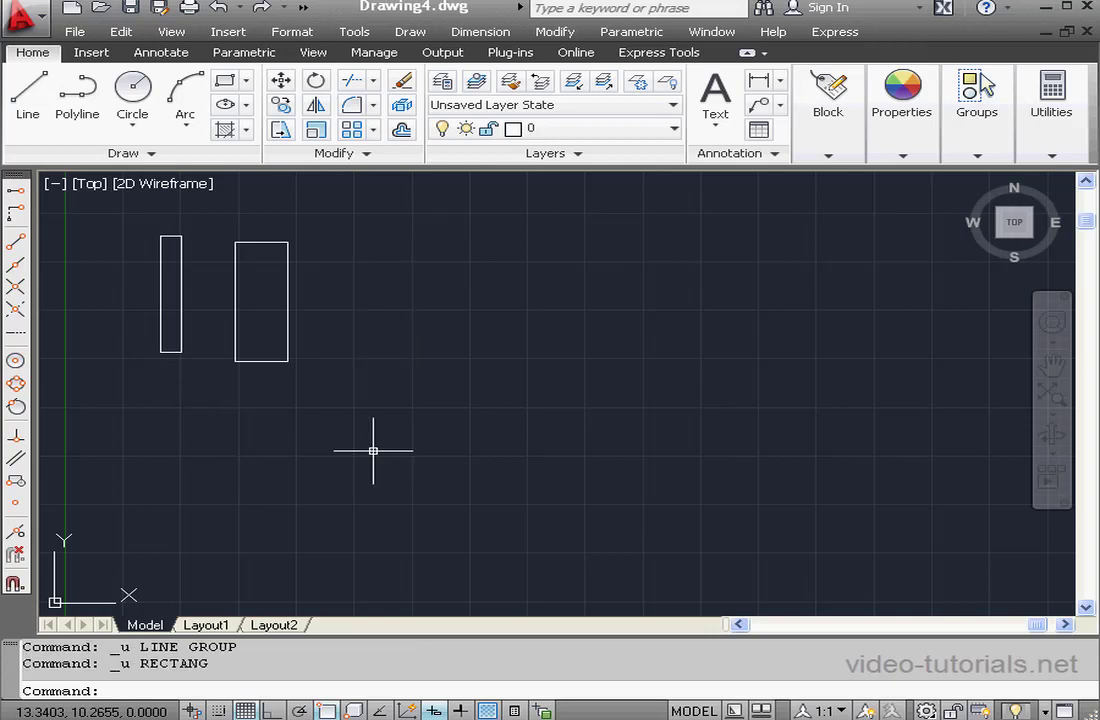
key(ctrl+y)
key(ctrl+y)
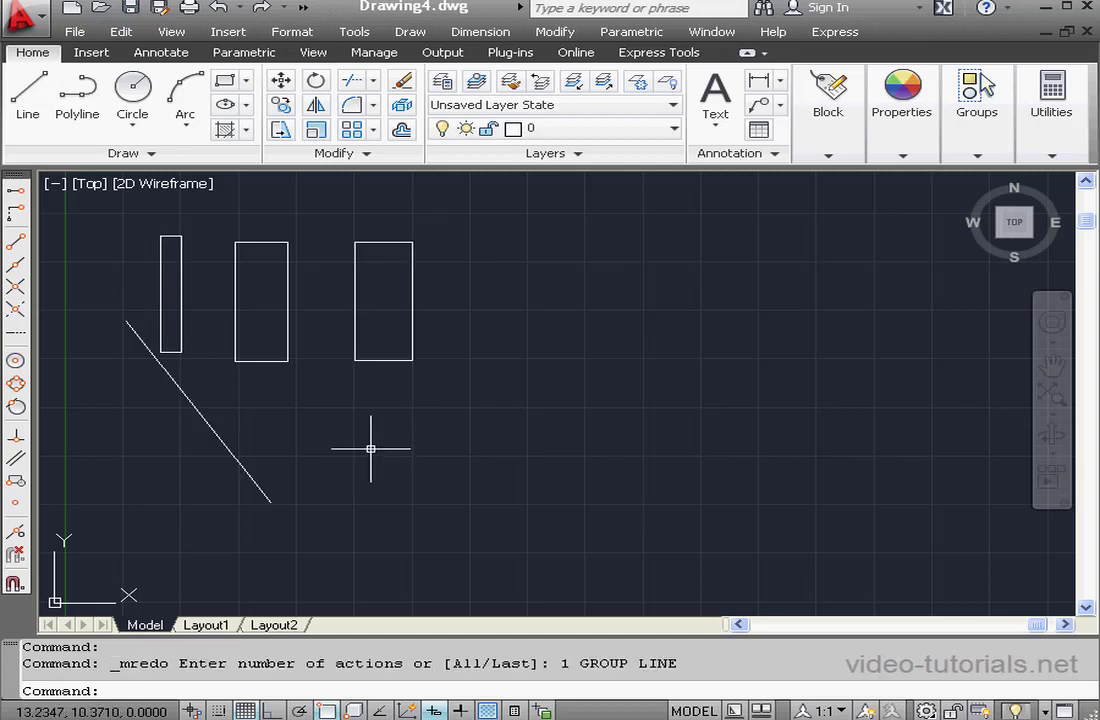
click(220, 9)
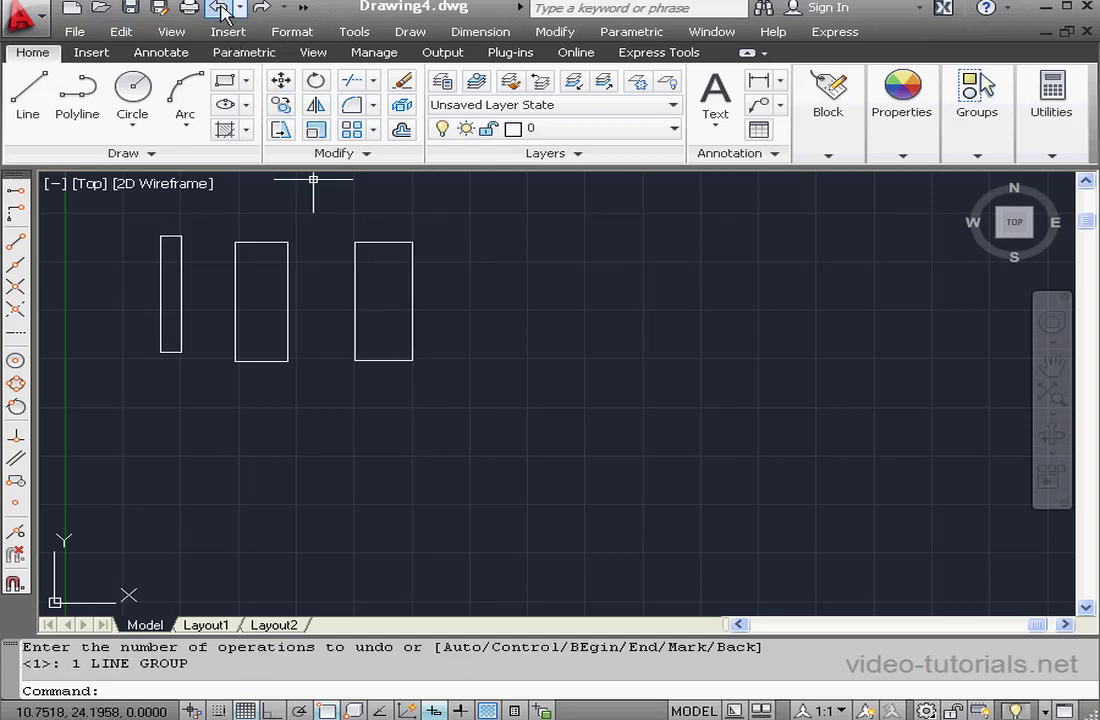
click(220, 9)
click(264, 9)
click(264, 9)
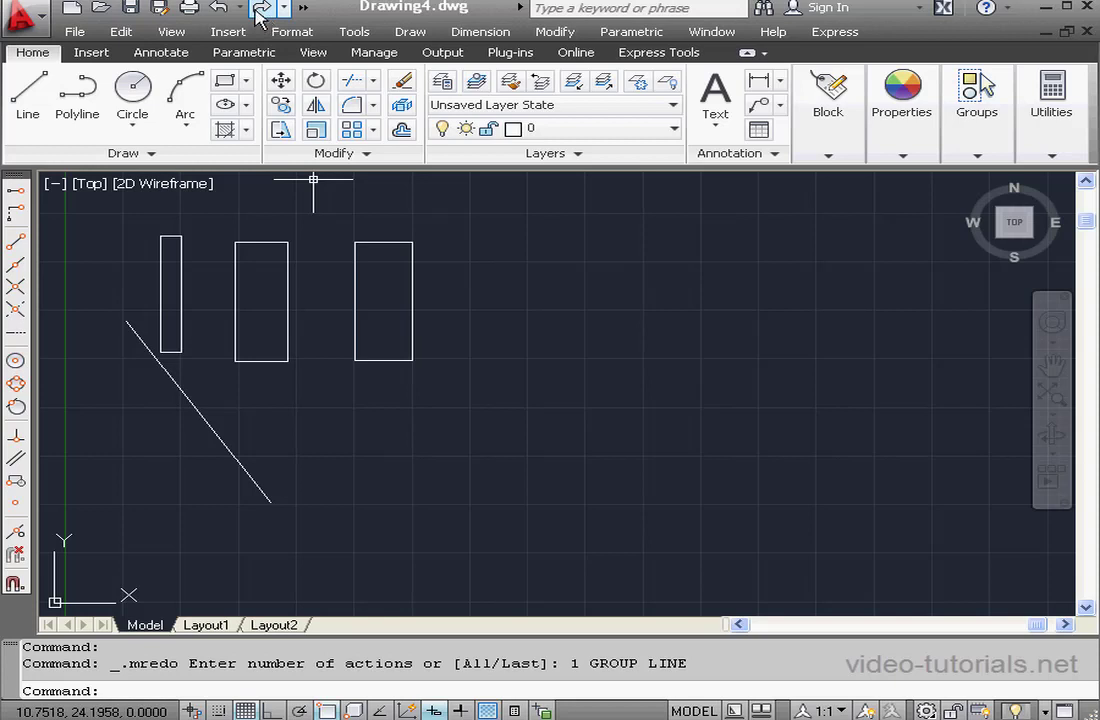
Undo all four listed commands in one go and redo all six listed commands in one go.
click(238, 8)
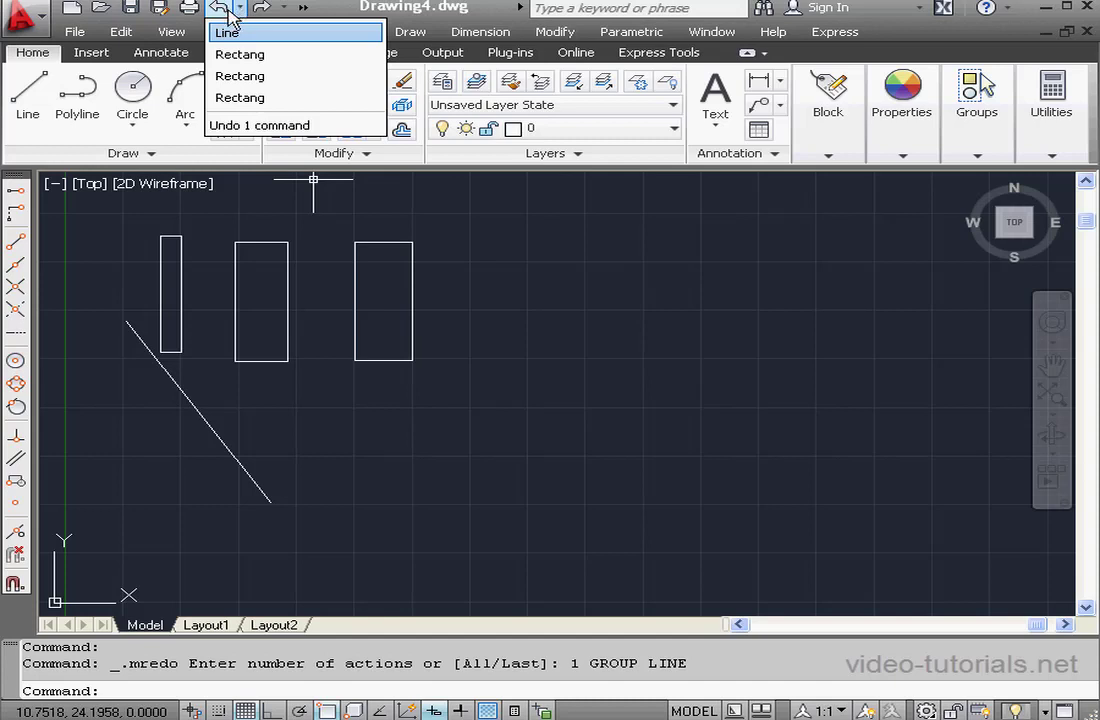
click(255, 98)
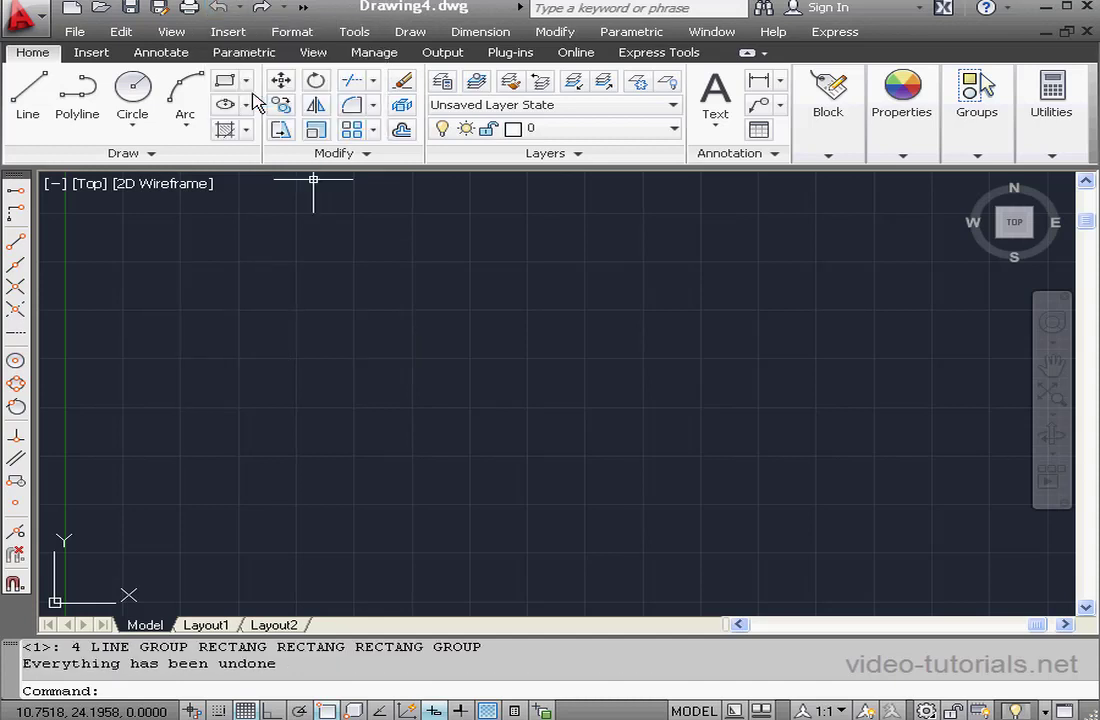
click(286, 8)
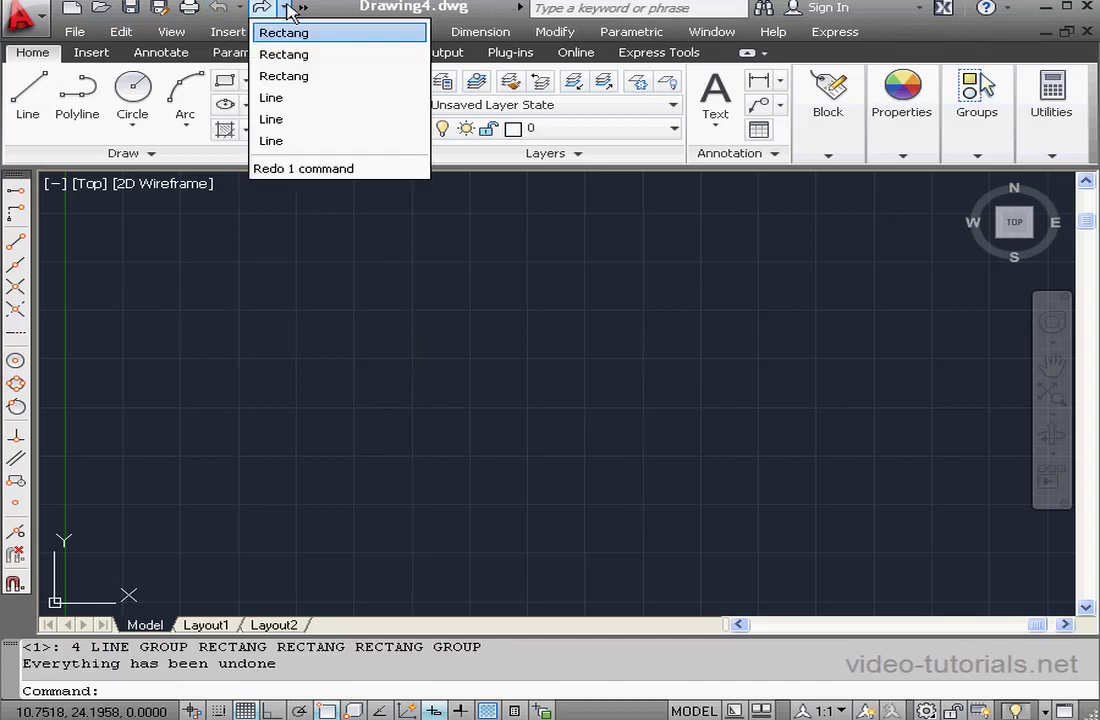
click(286, 142)
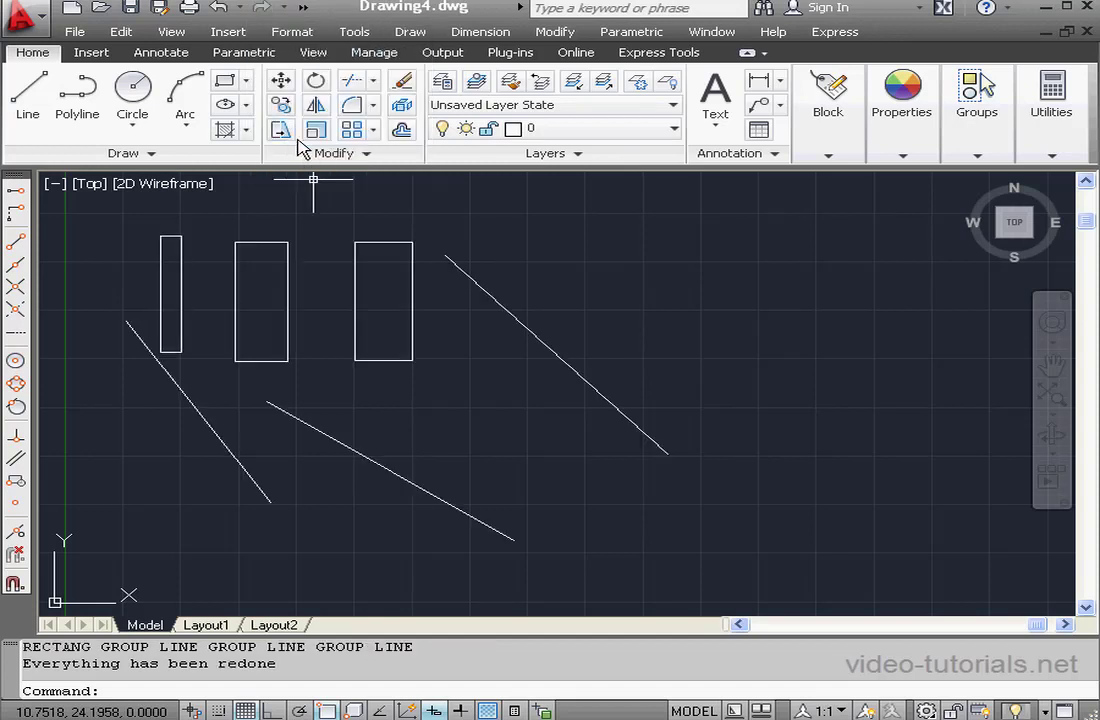
Undo the three diagonal lines and draw a larger rectangle to the right of the third rectangle.
click(219, 8)
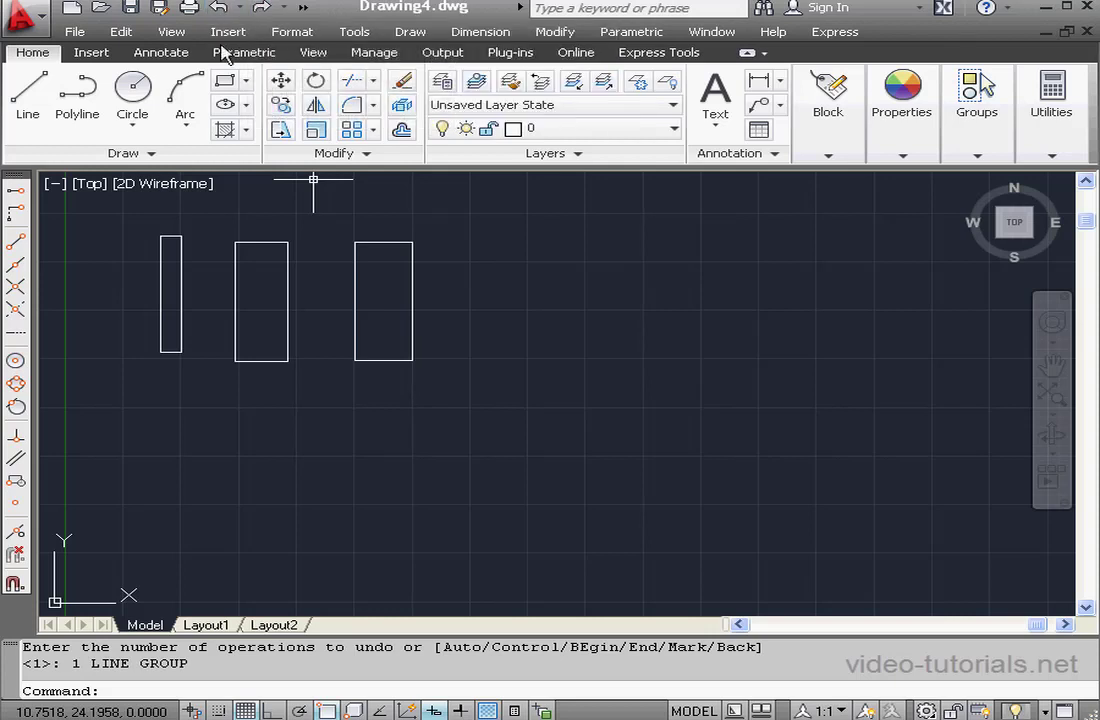
click(224, 84)
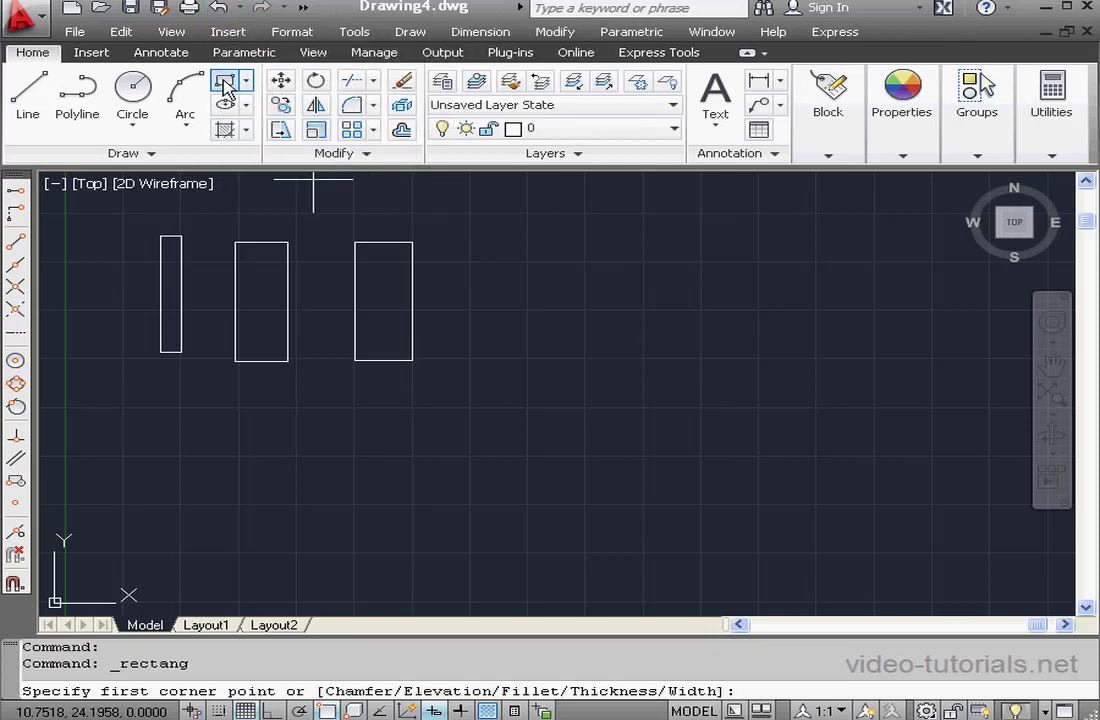
click(460, 229)
click(620, 392)
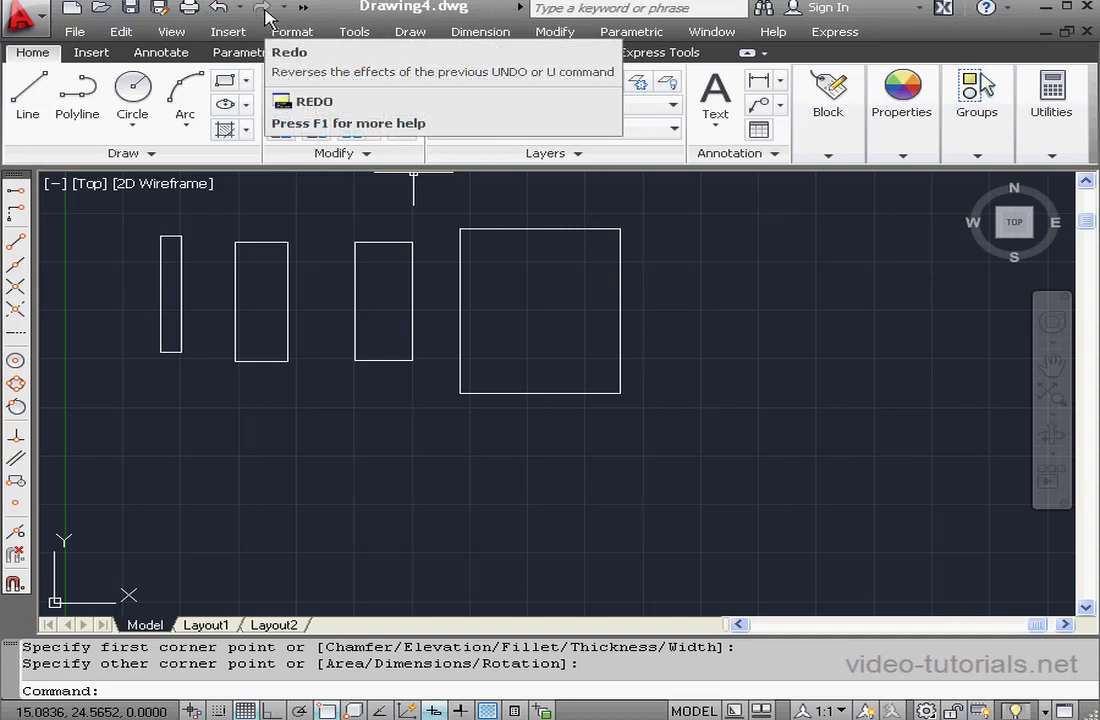
Undo the large rectangle and redo it.
right_click(321, 214)
click(397, 343)
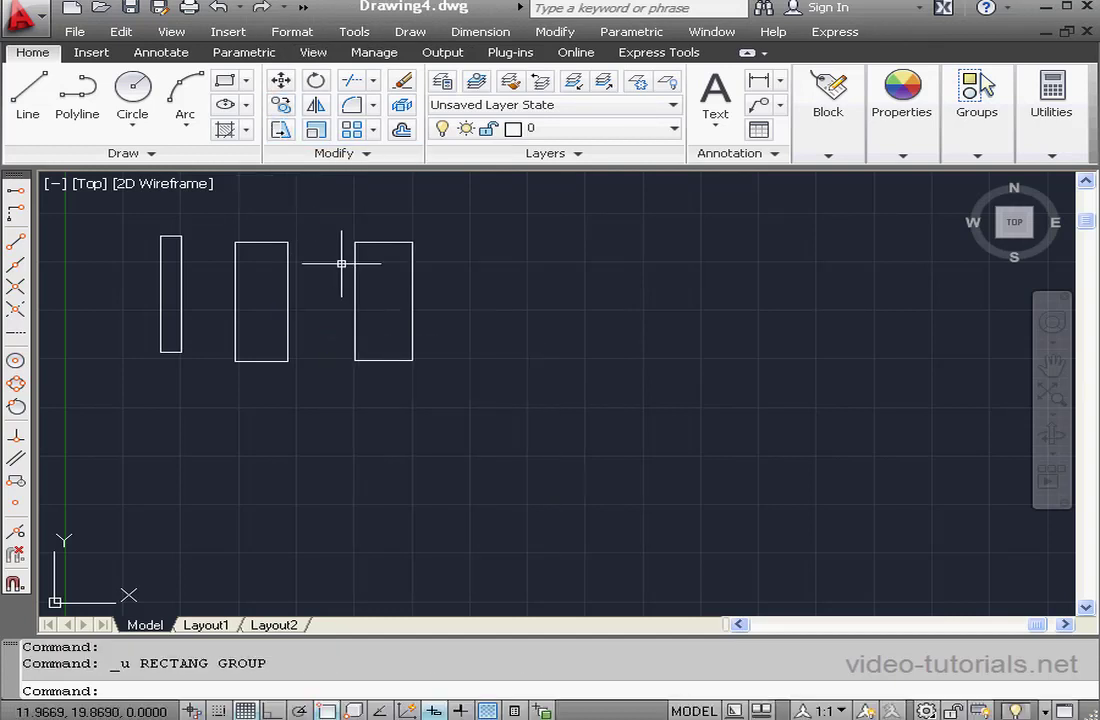
right_click(327, 229)
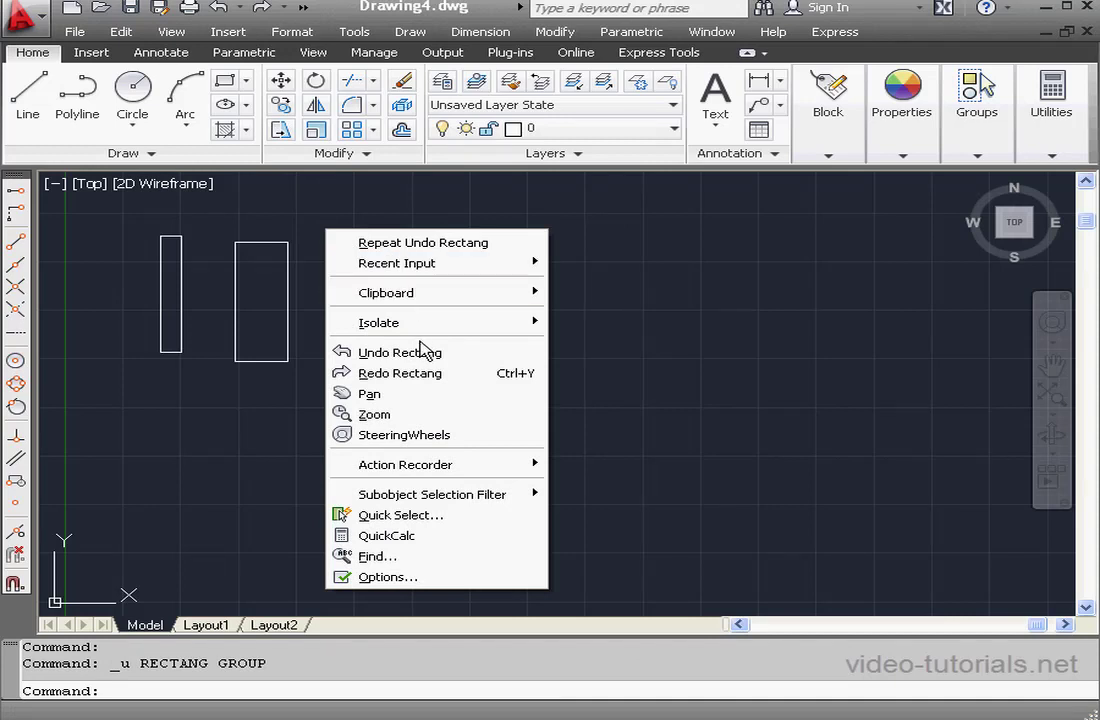
click(402, 374)
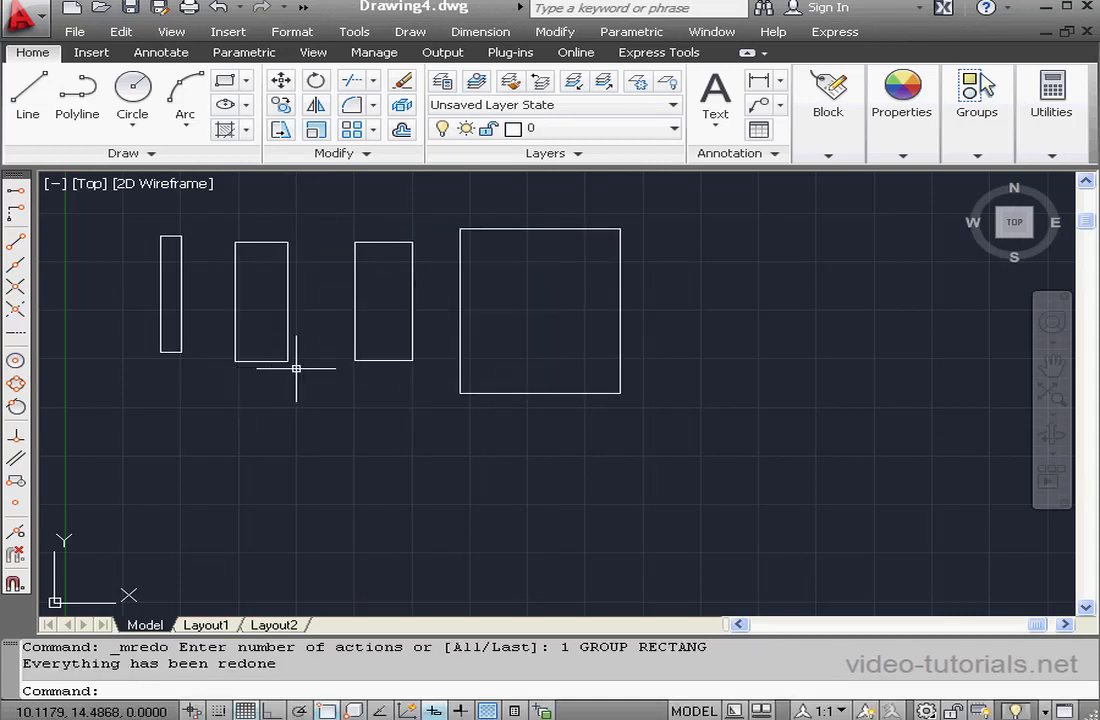
Draw a zigzag of six connected line segments below the rectangles with the Line command.
click(28, 95)
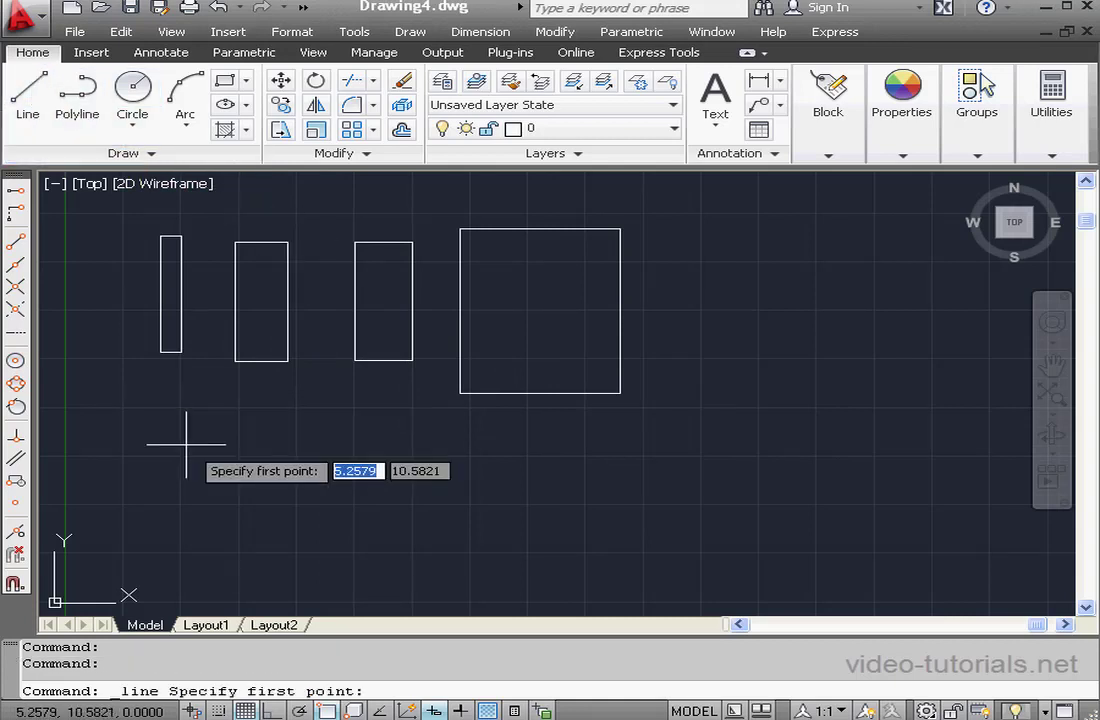
click(162, 406)
click(226, 556)
click(333, 441)
click(404, 556)
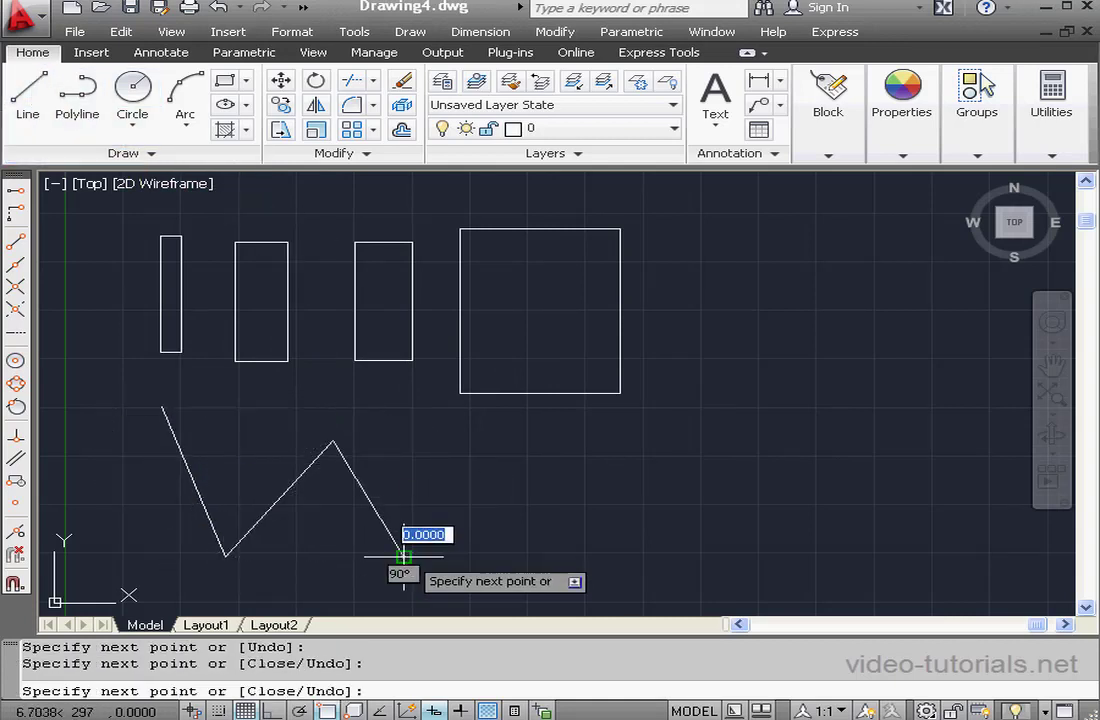
click(519, 447)
click(558, 536)
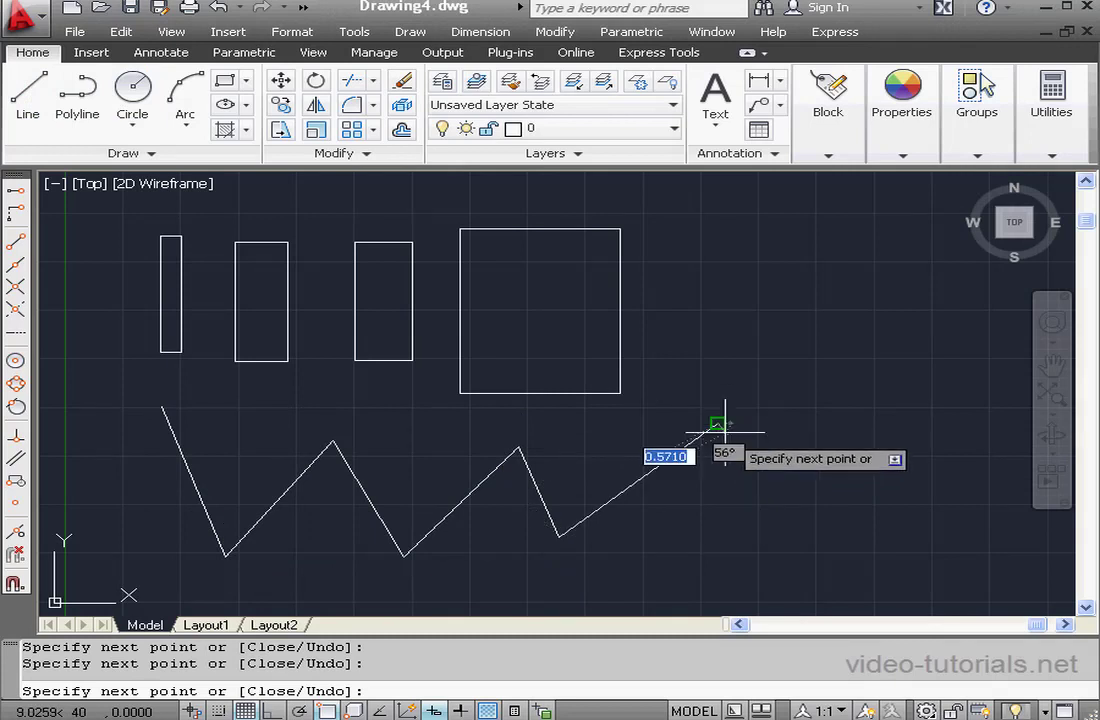
click(718, 425)
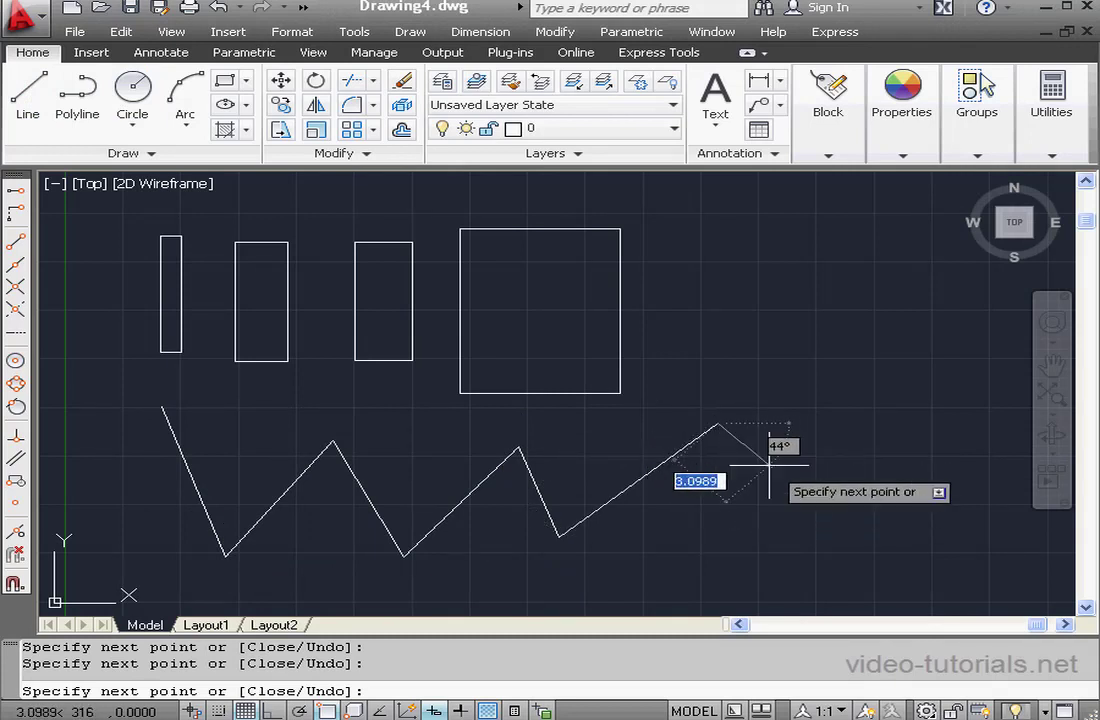
Undo the last three zigzag segments one by one within the Line command, and undo the rest of the zigzag.
right_click(797, 357)
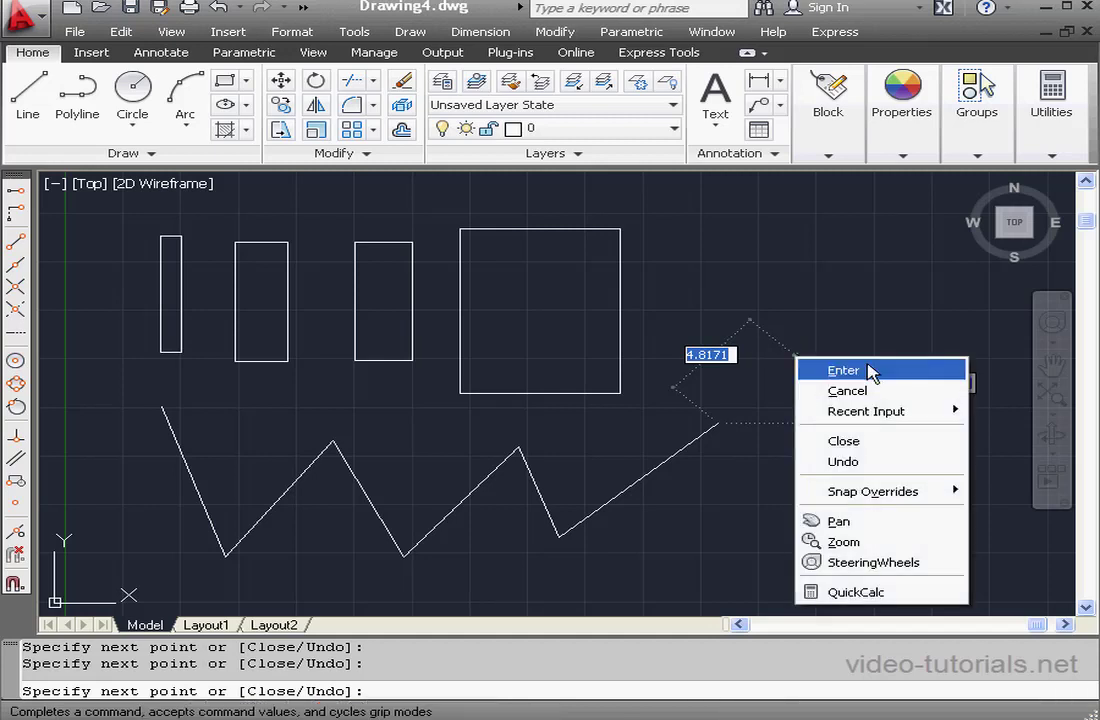
click(857, 461)
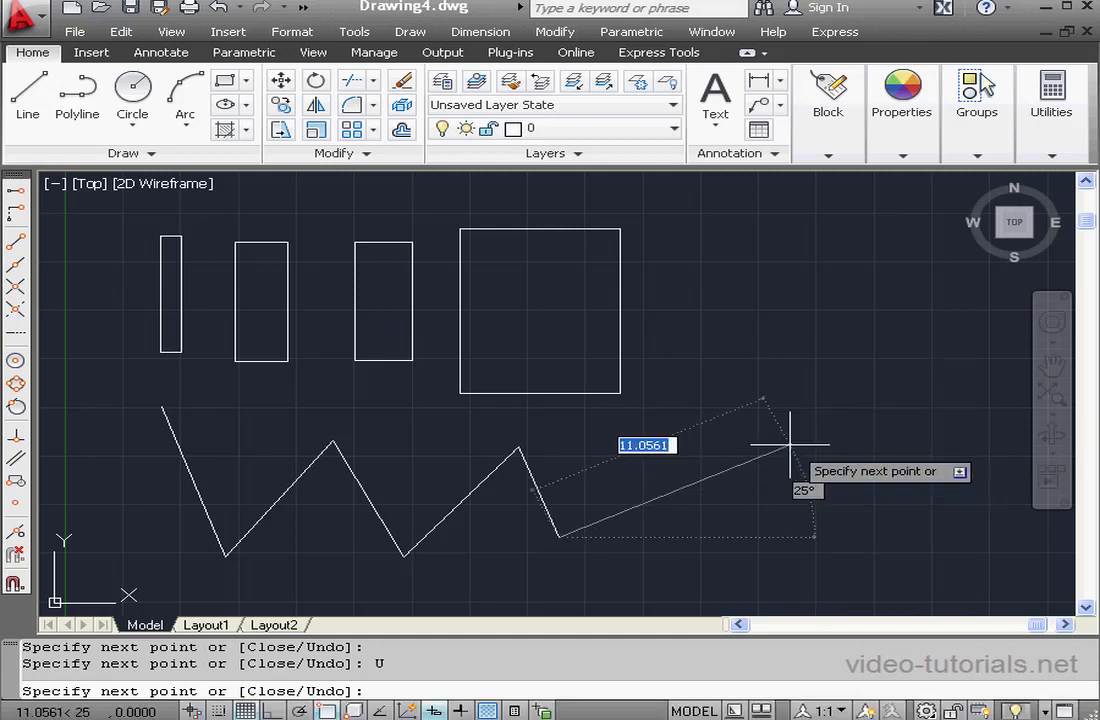
right_click(716, 426)
click(749, 526)
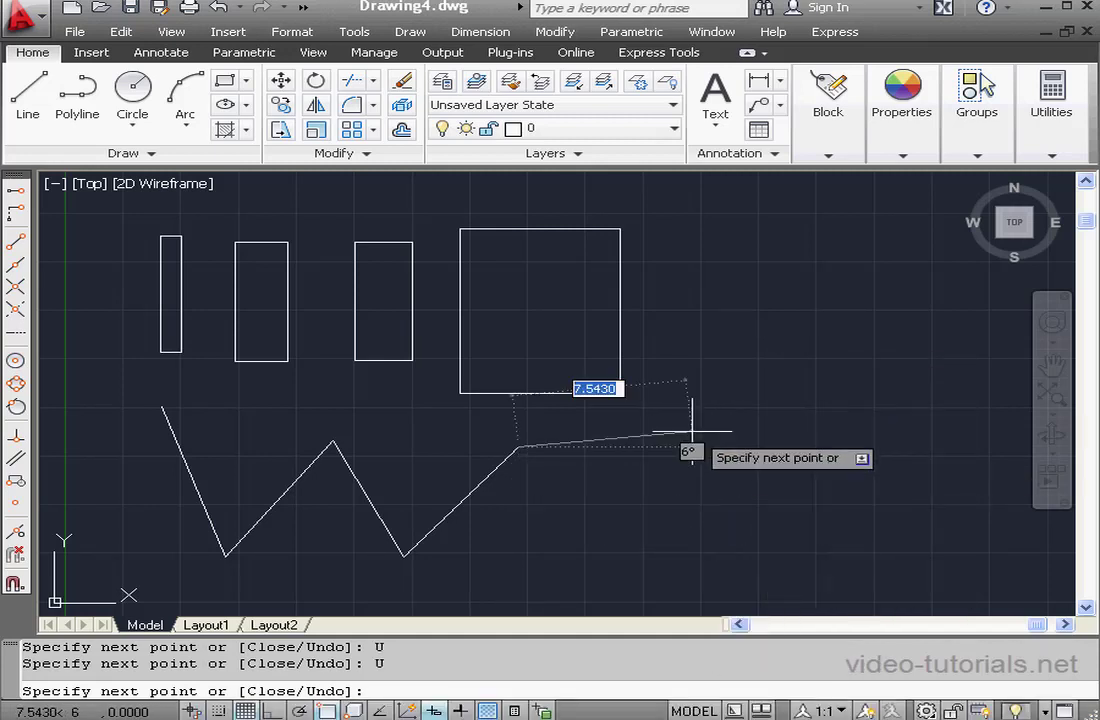
right_click(692, 432)
click(786, 538)
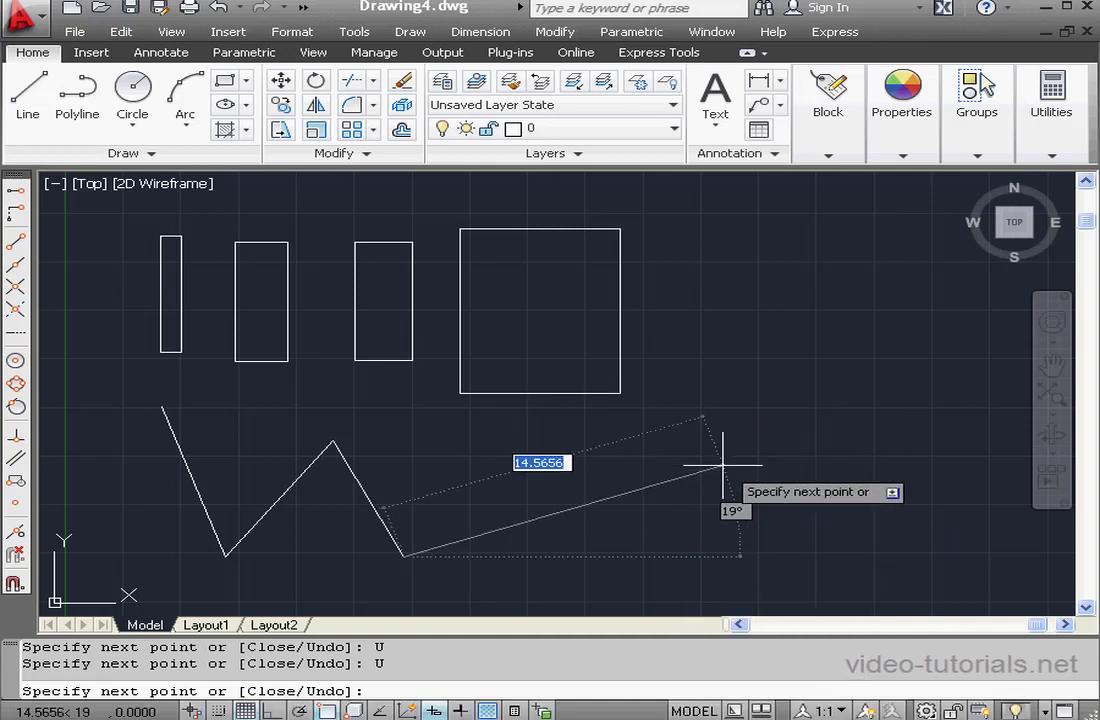
click(219, 9)
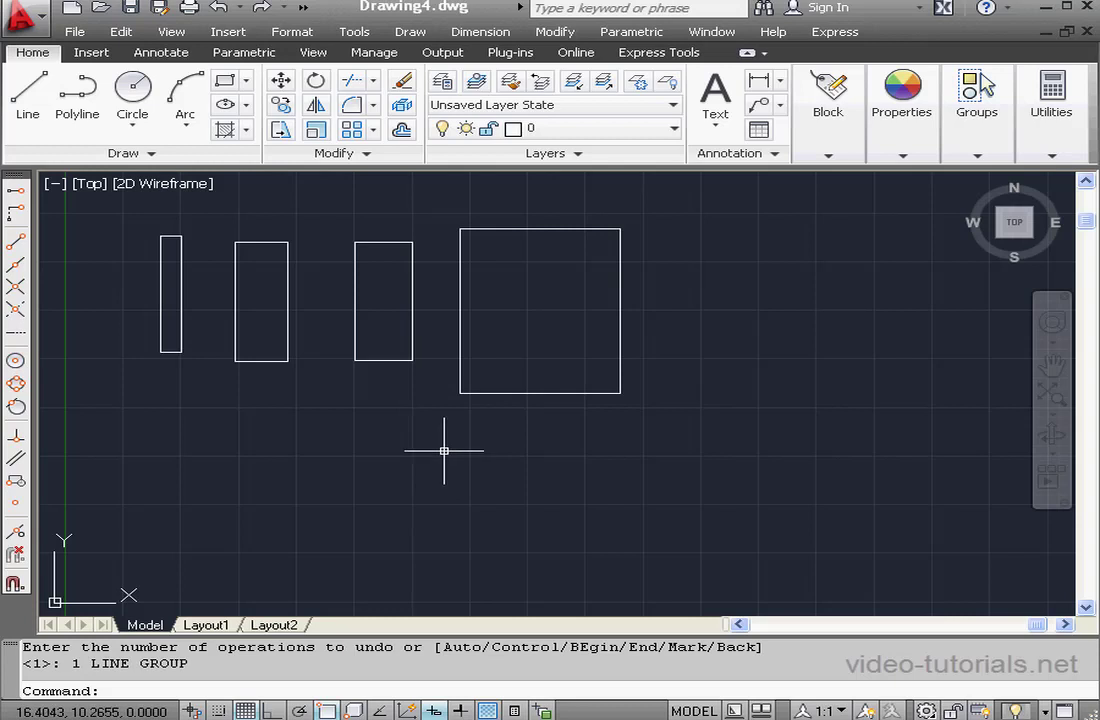